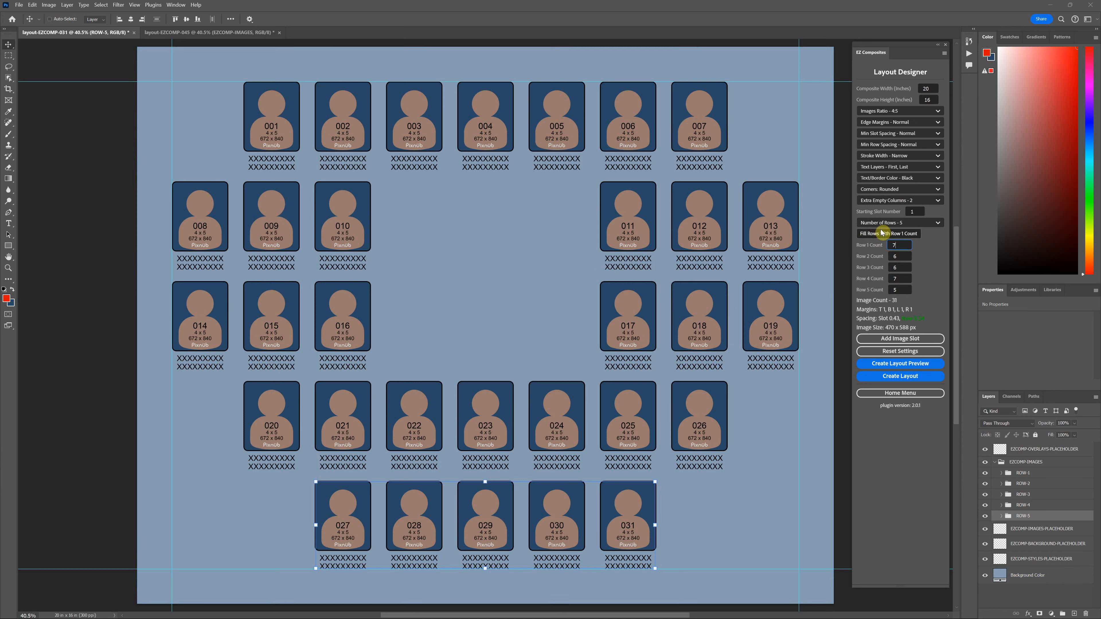
# Step: Bring the layout-EZCOMP-045 document forward and open the Extra Empty Columns choices
pyautogui.click(234, 34)
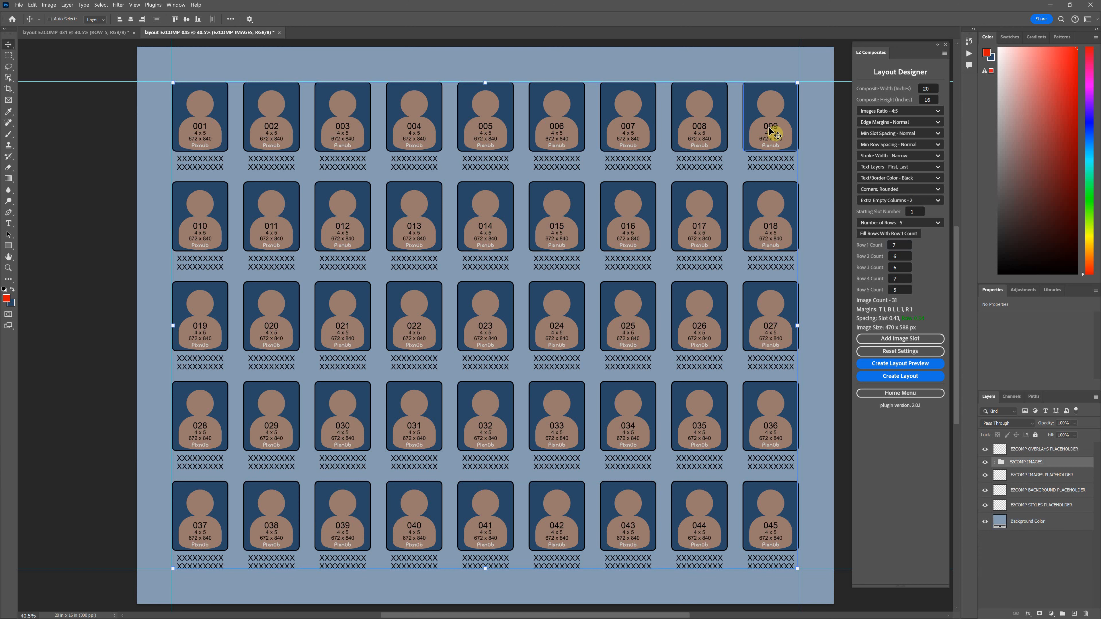
pyautogui.click(931, 198)
# Step: Set Extra Empty Columns to None and the row count to 9, checking against the 31-slot layout
pyautogui.click(908, 212)
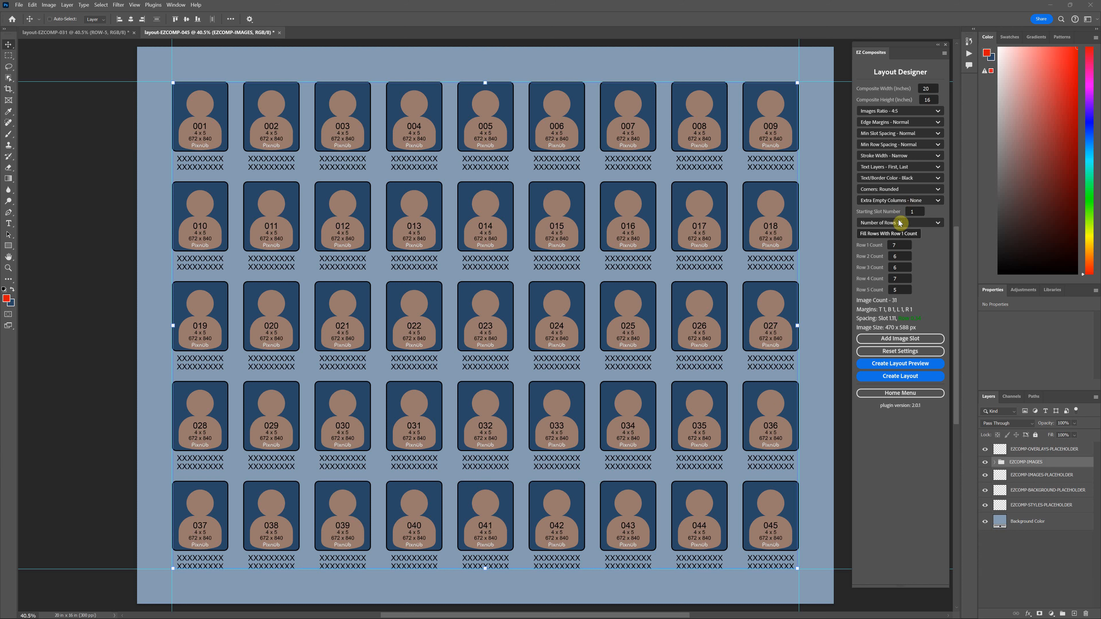
pyautogui.doubleClick(895, 245)
pyautogui.write('9')
pyautogui.click(96, 33)
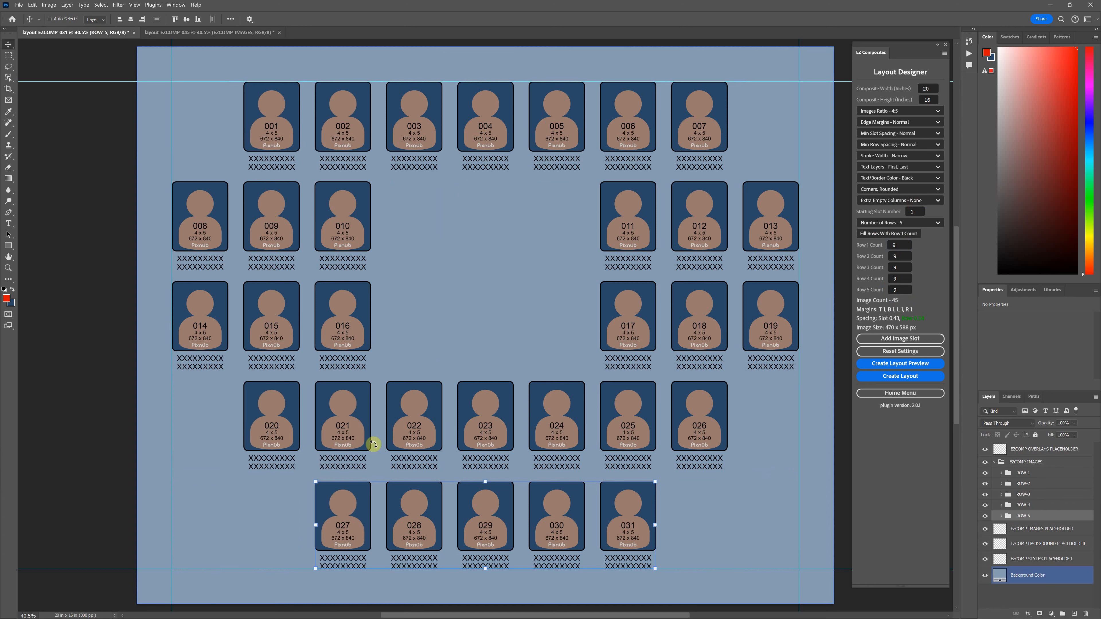
pyautogui.click(191, 32)
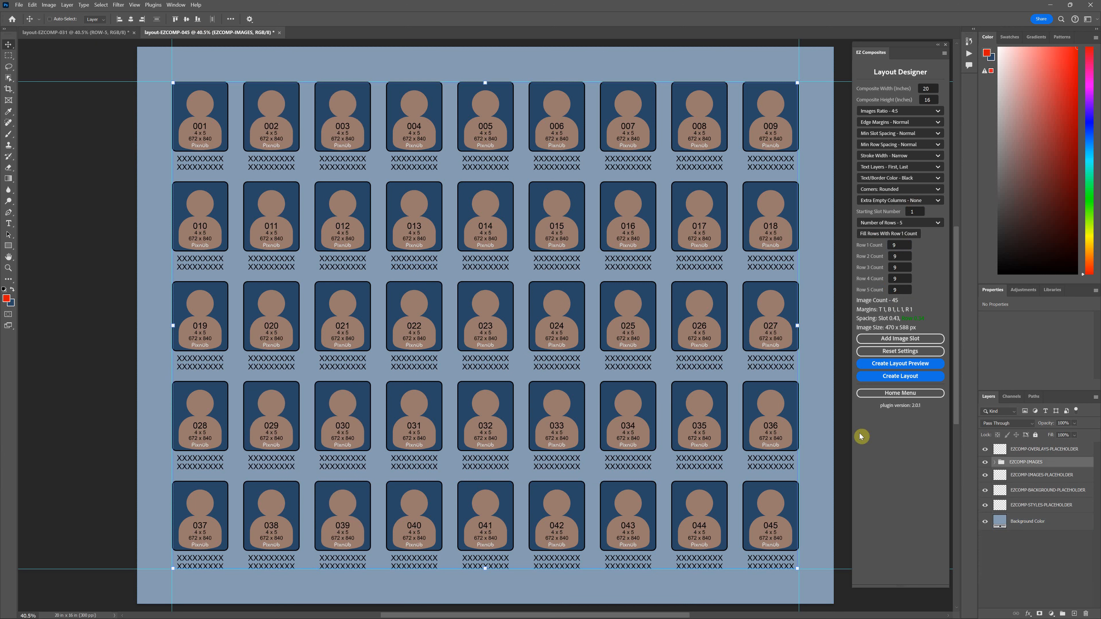
# Step: Delete slots 001 and 009 from the ends of row 1
pyautogui.click(993, 463)
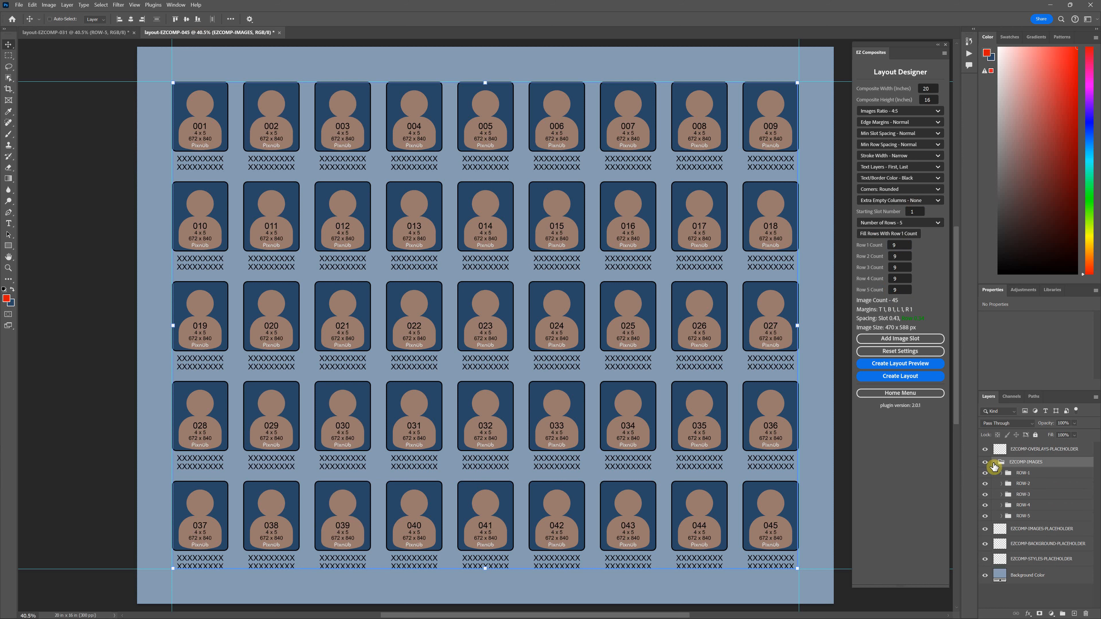
pyautogui.click(1000, 474)
pyautogui.scroll(-1, 1014, 482)
pyautogui.click(1019, 486)
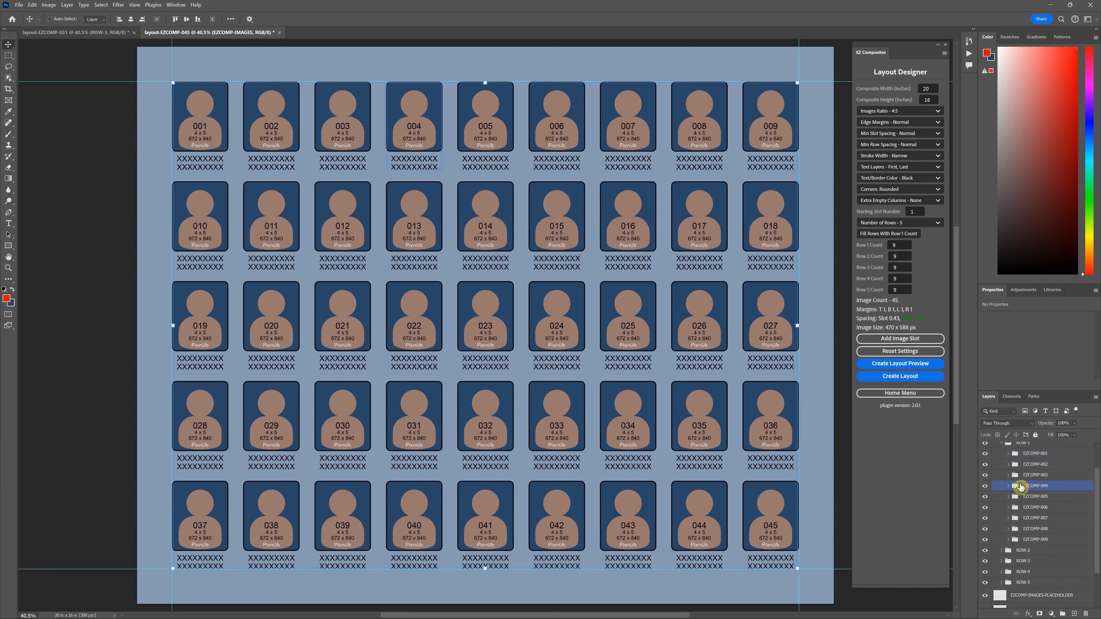
pyautogui.click(1030, 455)
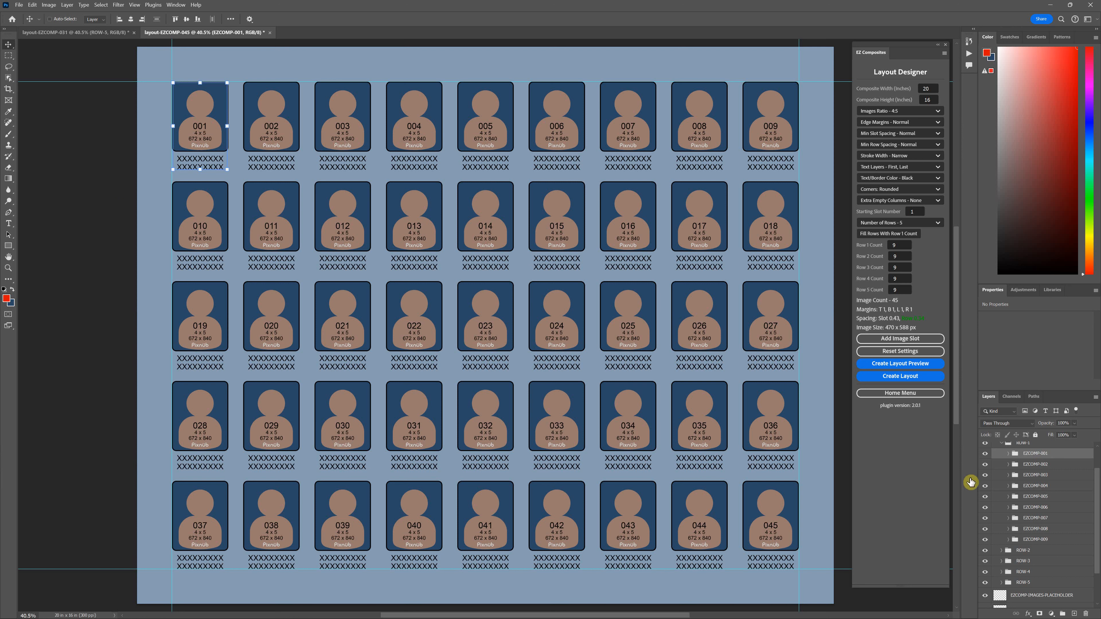
pyautogui.press('Delete')
pyautogui.click(1030, 535)
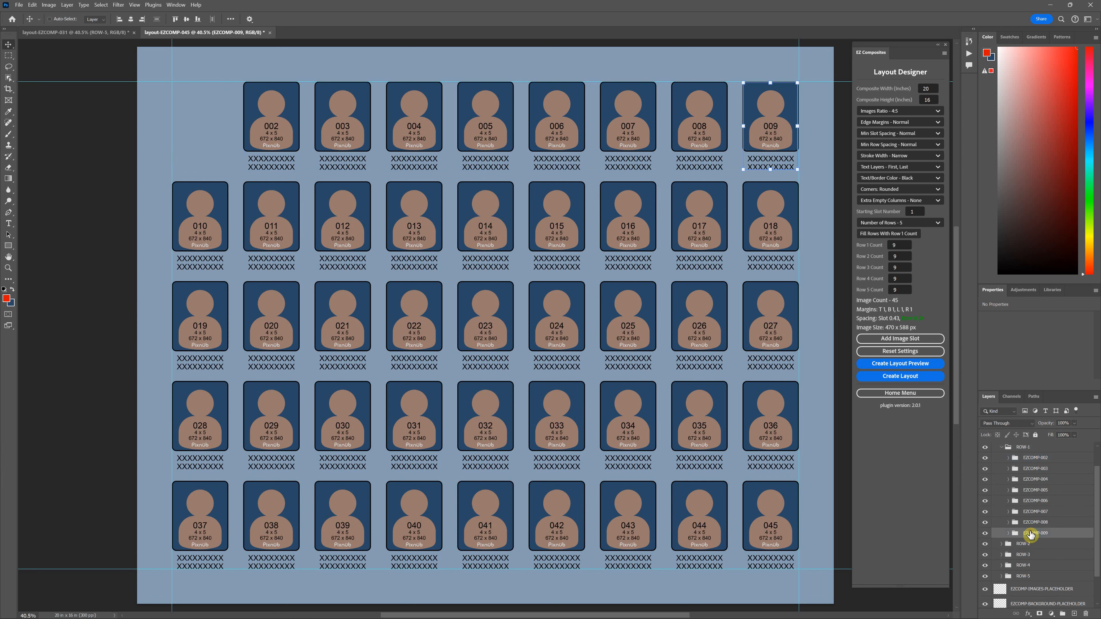
pyautogui.press('Delete')
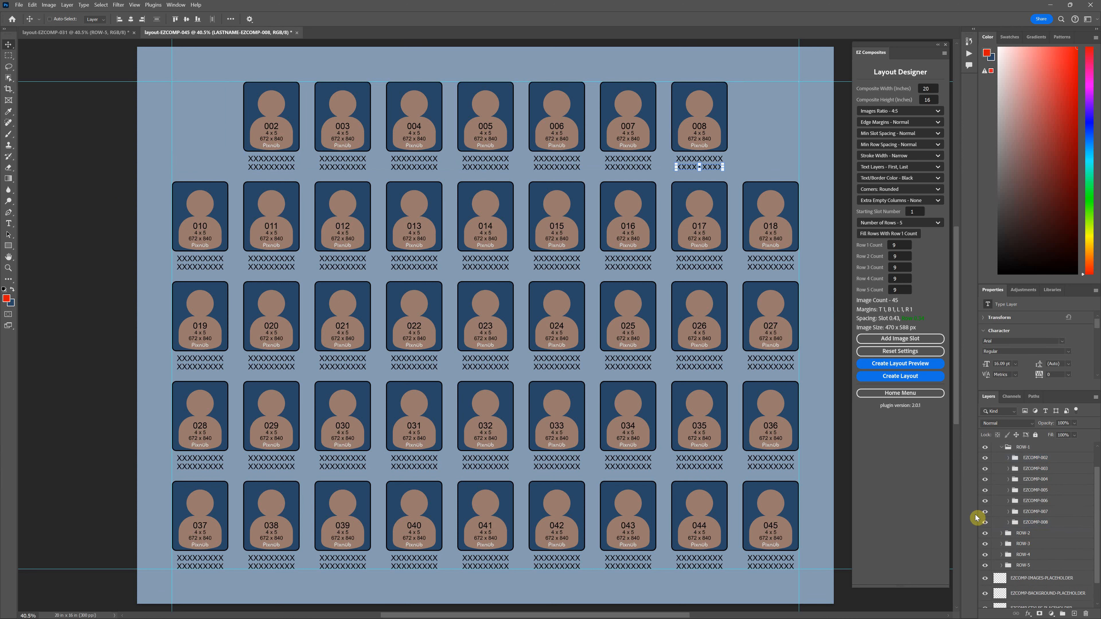
# Step: Delete slots 013 to 015 from row 2
pyautogui.click(1001, 534)
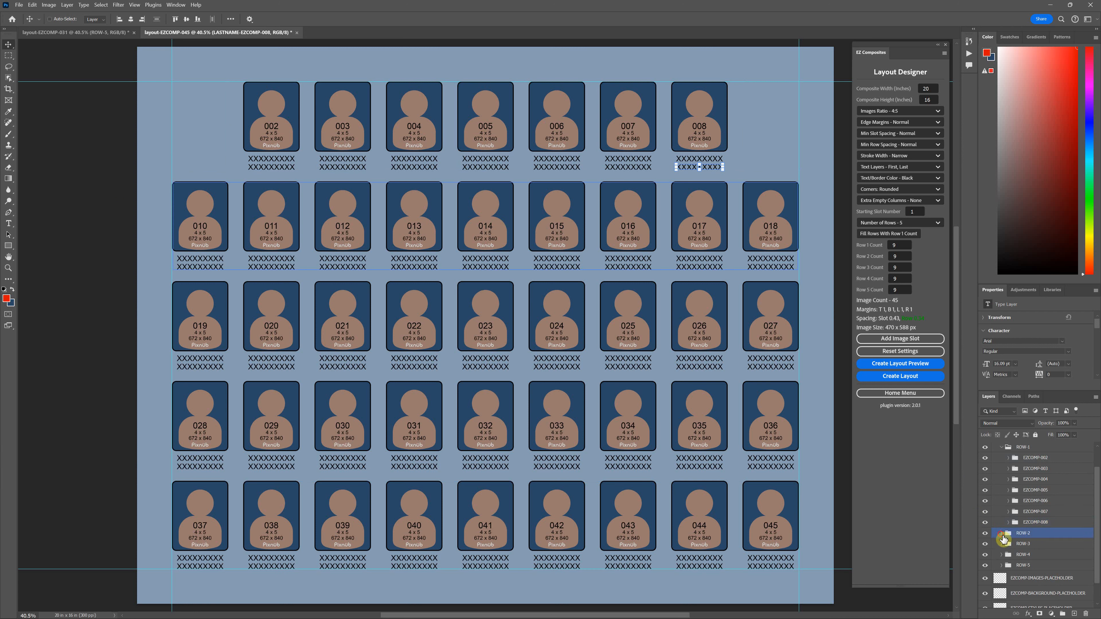
pyautogui.click(1001, 534)
pyautogui.scroll(-2, 1036, 542)
pyautogui.click(1037, 547)
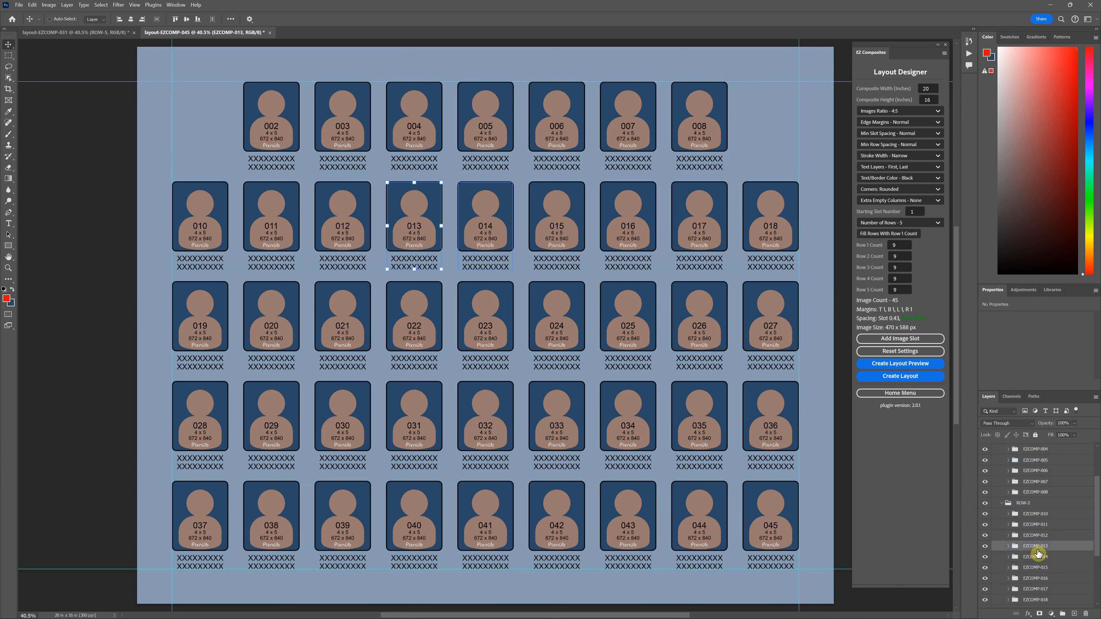
pyautogui.keyDown('shift'); pyautogui.click(1037, 566); pyautogui.keyUp('shift')
pyautogui.press('Delete')
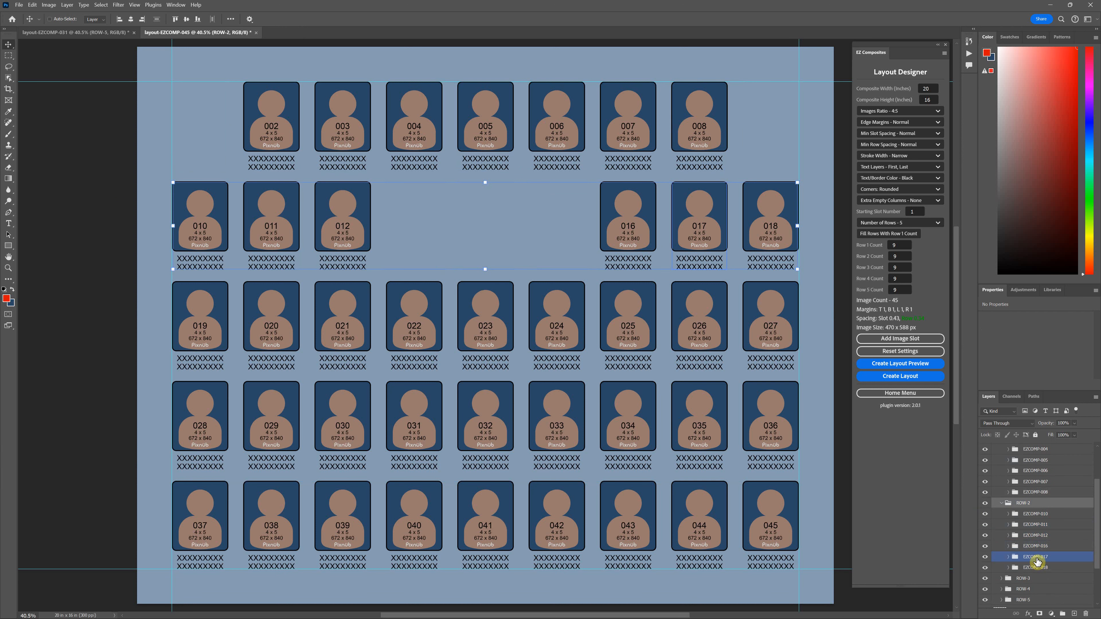
# Step: Delete slots 022 to 024 from row 3
pyautogui.scroll(-1, 1040, 549)
pyautogui.click(1007, 564)
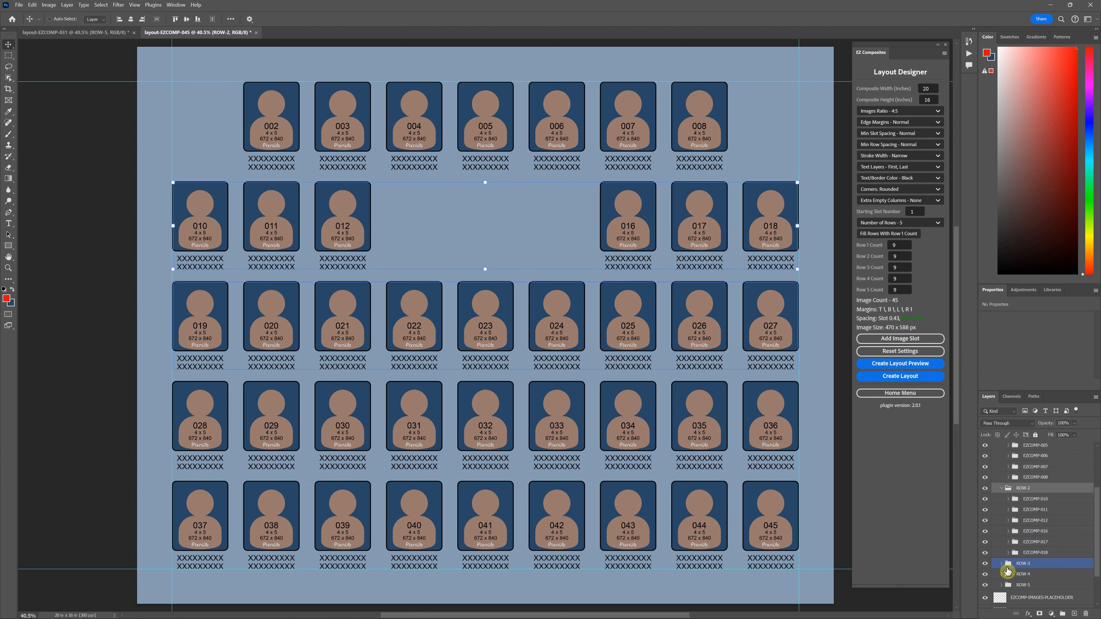
pyautogui.click(1000, 563)
pyautogui.scroll(-2, 1005, 559)
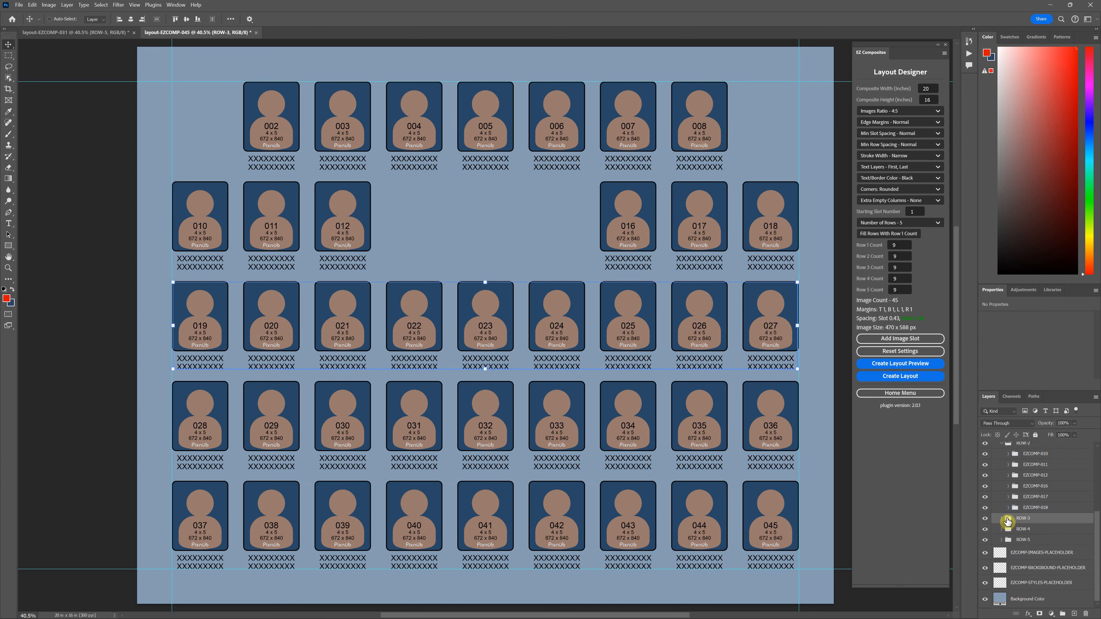
pyautogui.scroll(-3, 1001, 522)
pyautogui.click(1035, 531)
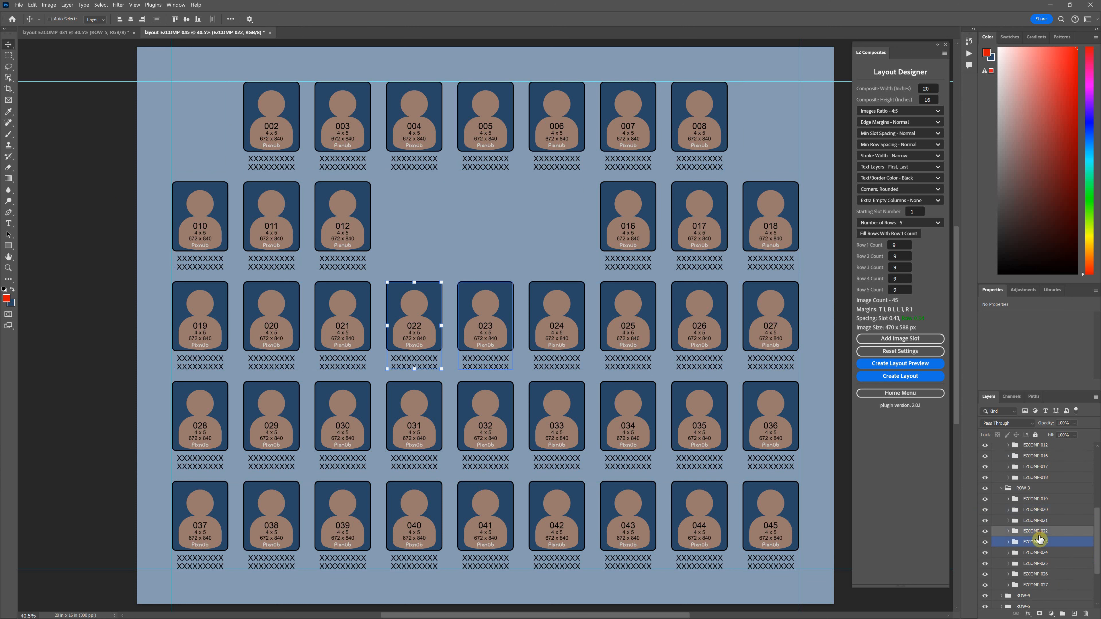
pyautogui.keyDown('shift'); pyautogui.click(1039, 552); pyautogui.keyUp('shift')
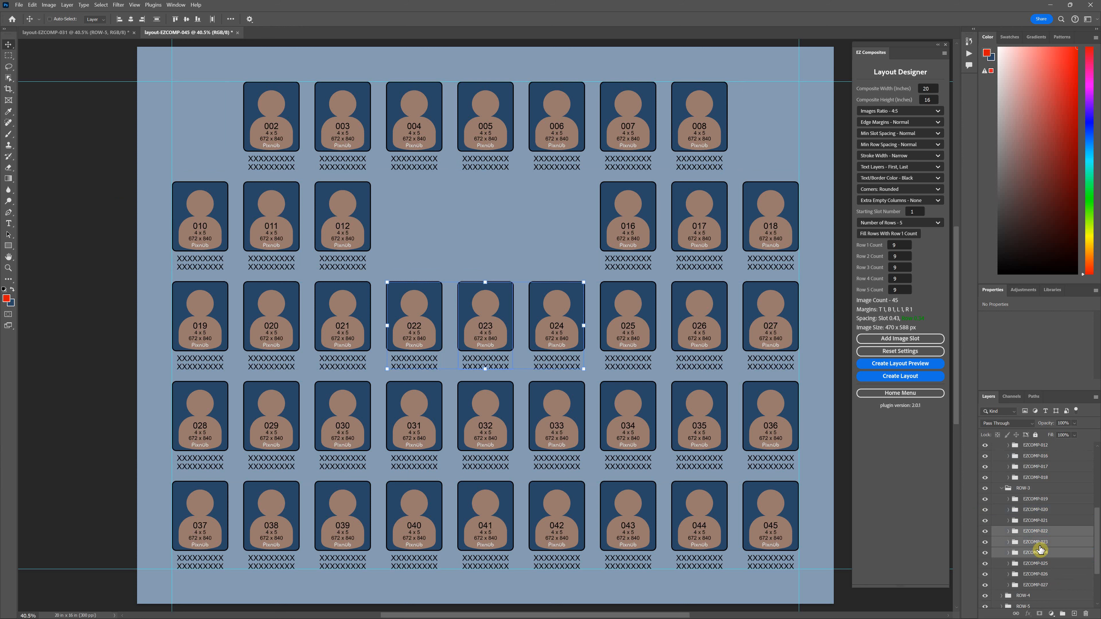
pyautogui.press('Delete')
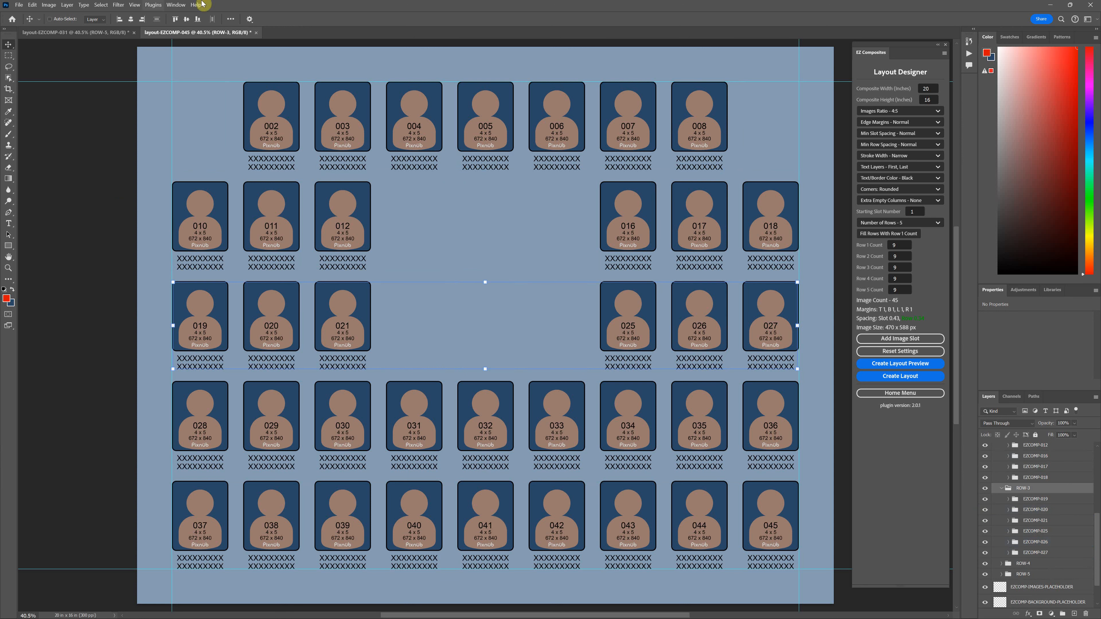
# Step: After checking the 31-slot reference, delete slots 028 and 036 from row 4
pyautogui.click(93, 32)
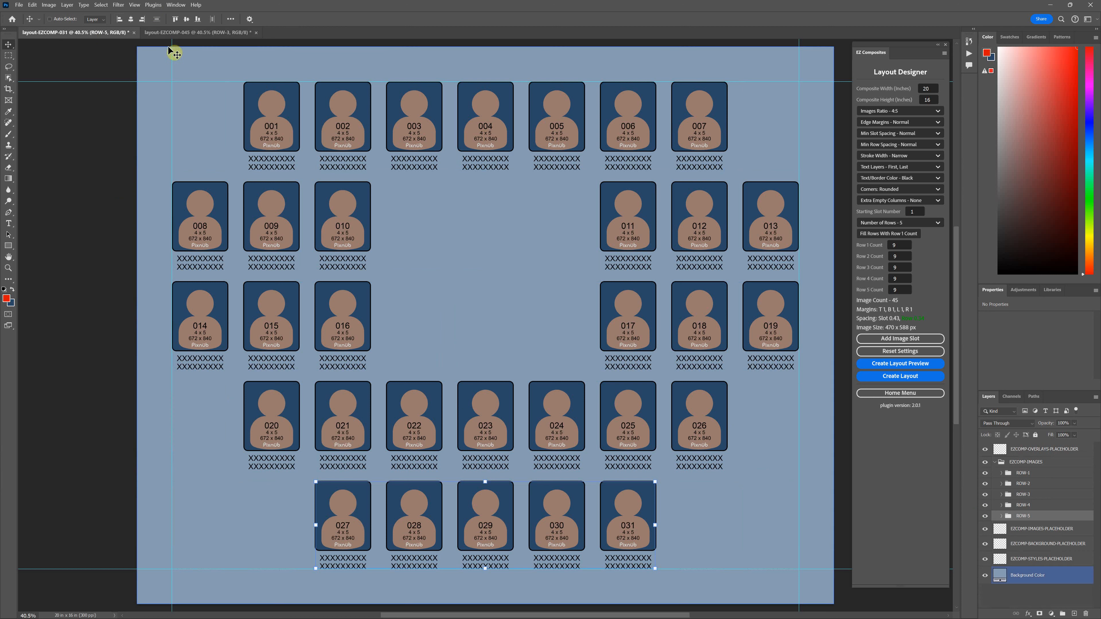
pyautogui.click(165, 32)
pyautogui.click(995, 499)
pyautogui.scroll(-5, 1032, 521)
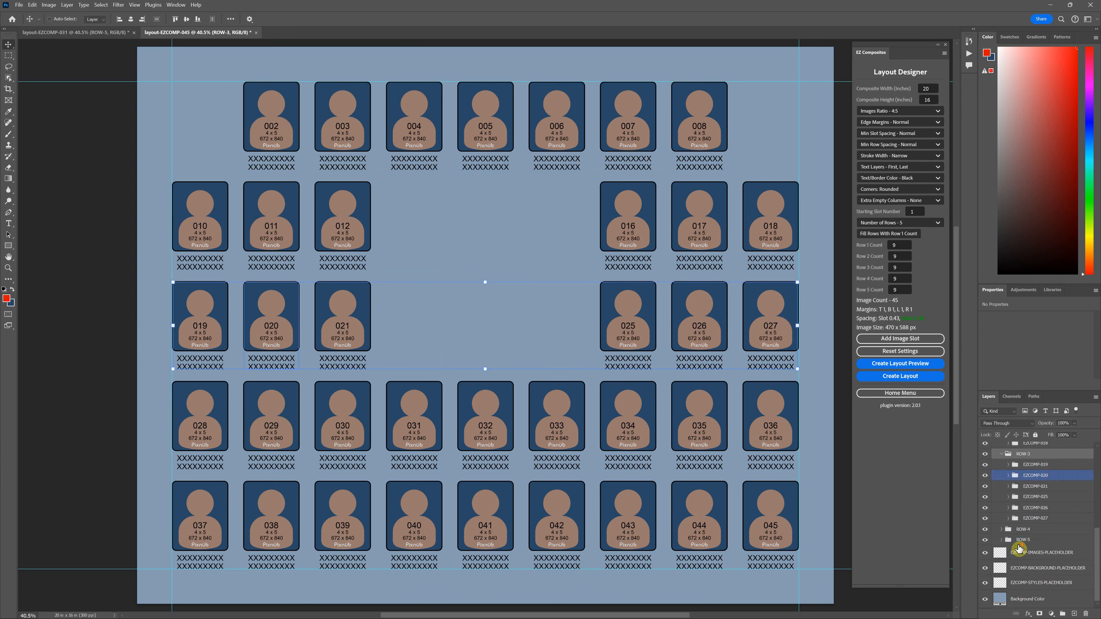
pyautogui.click(1000, 532)
pyautogui.click(1034, 539)
pyautogui.scroll(-3, 1034, 542)
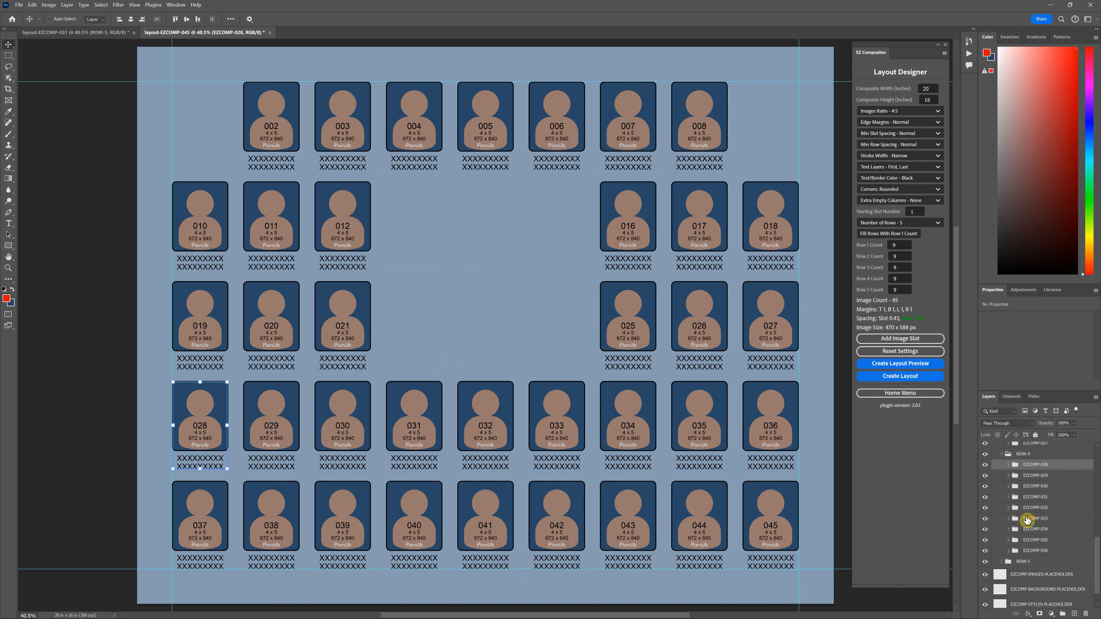
pyautogui.keyDown('ctrl'); pyautogui.click(1034, 550); pyautogui.keyUp('ctrl')
pyautogui.press('Delete')
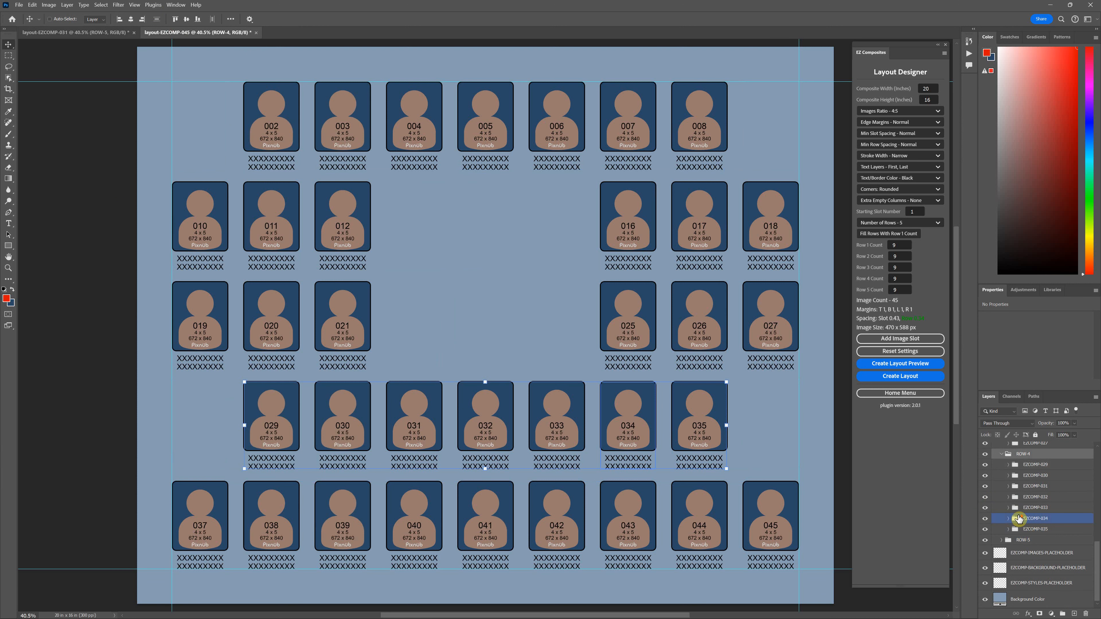
# Step: Delete slots 037, 038, 044 and 045 from row 5
pyautogui.click(1001, 540)
pyautogui.click(1034, 551)
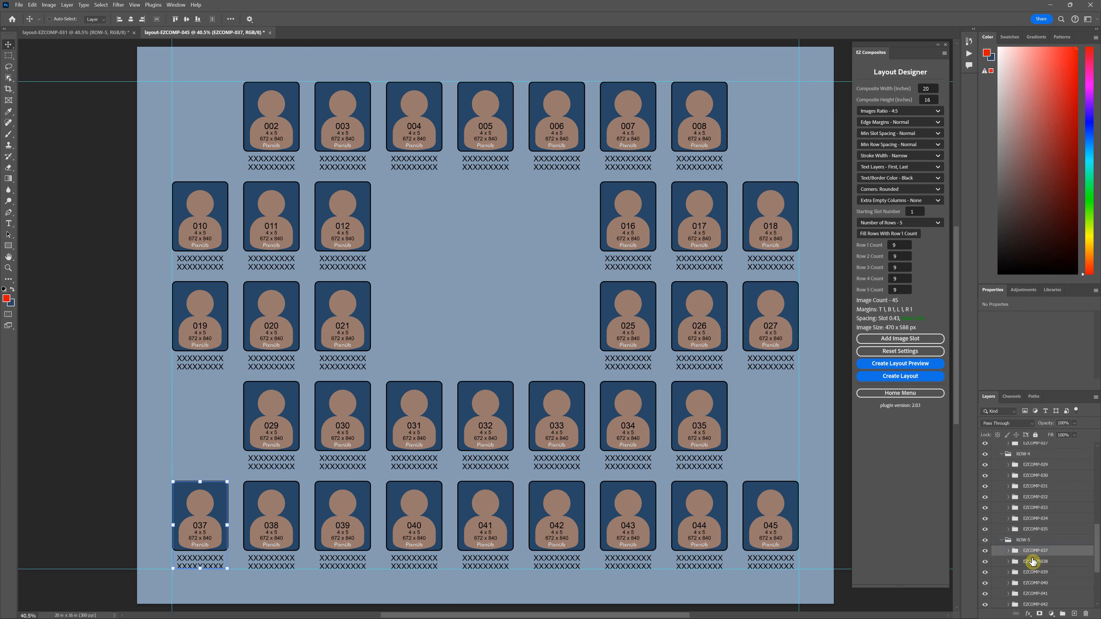
pyautogui.keyDown('shift'); pyautogui.click(1032, 562); pyautogui.keyUp('shift')
pyautogui.press('Delete')
pyautogui.click(1023, 530)
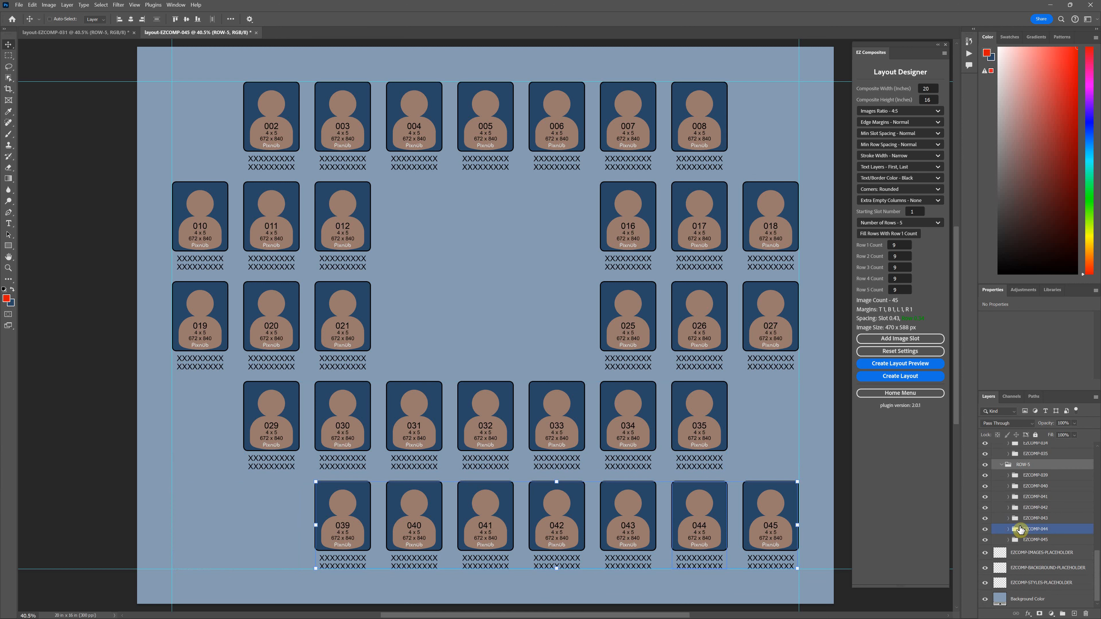
pyautogui.keyDown('shift'); pyautogui.click(1025, 540); pyautogui.keyUp('shift')
pyautogui.press('Delete')
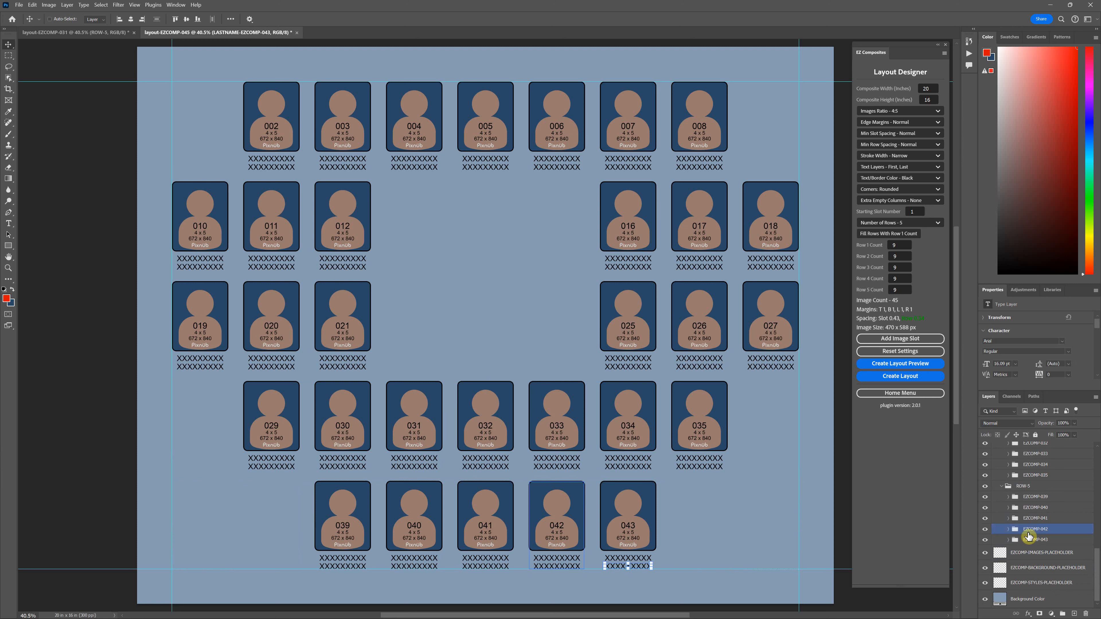
# Step: Compare with the finished layout-EZCOMP-031 document, then return EZ Composites to its Home Menu
pyautogui.click(92, 32)
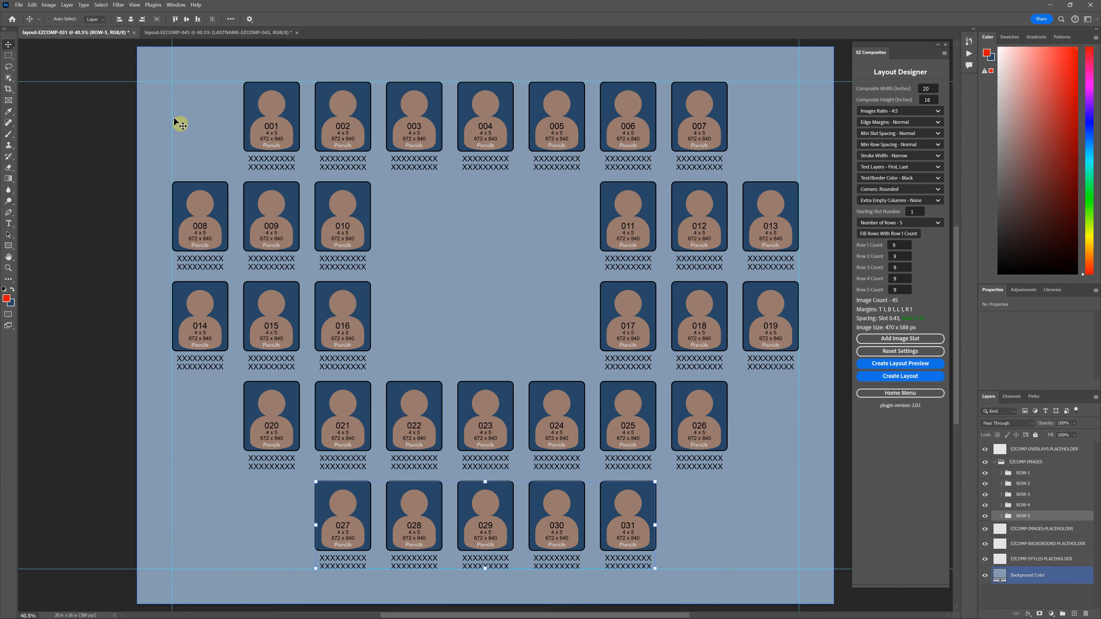
pyautogui.click(272, 32)
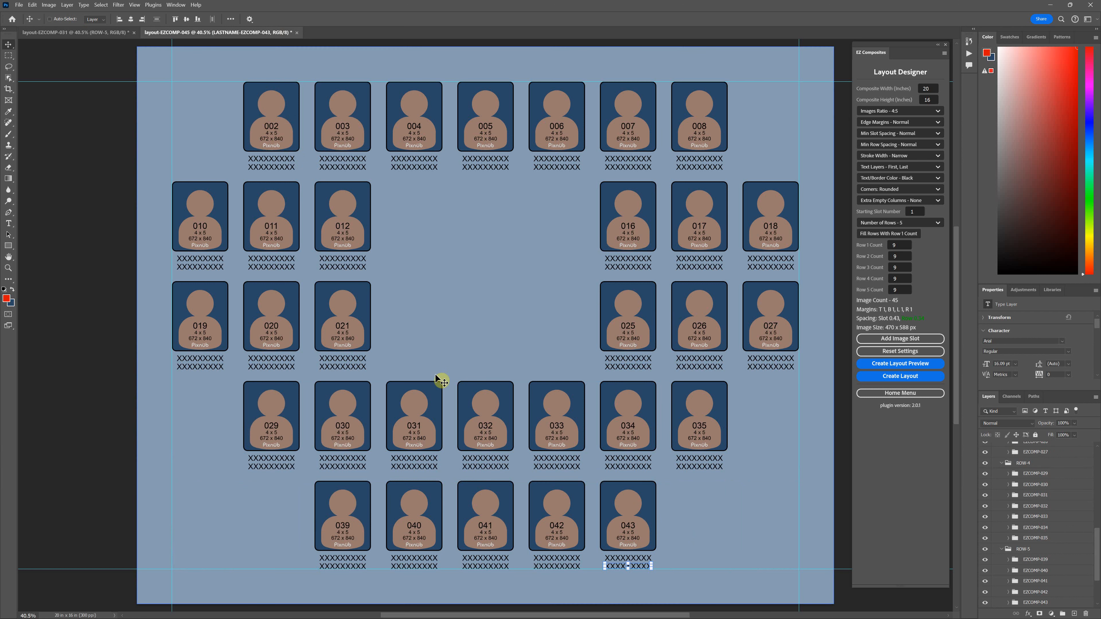
pyautogui.click(893, 394)
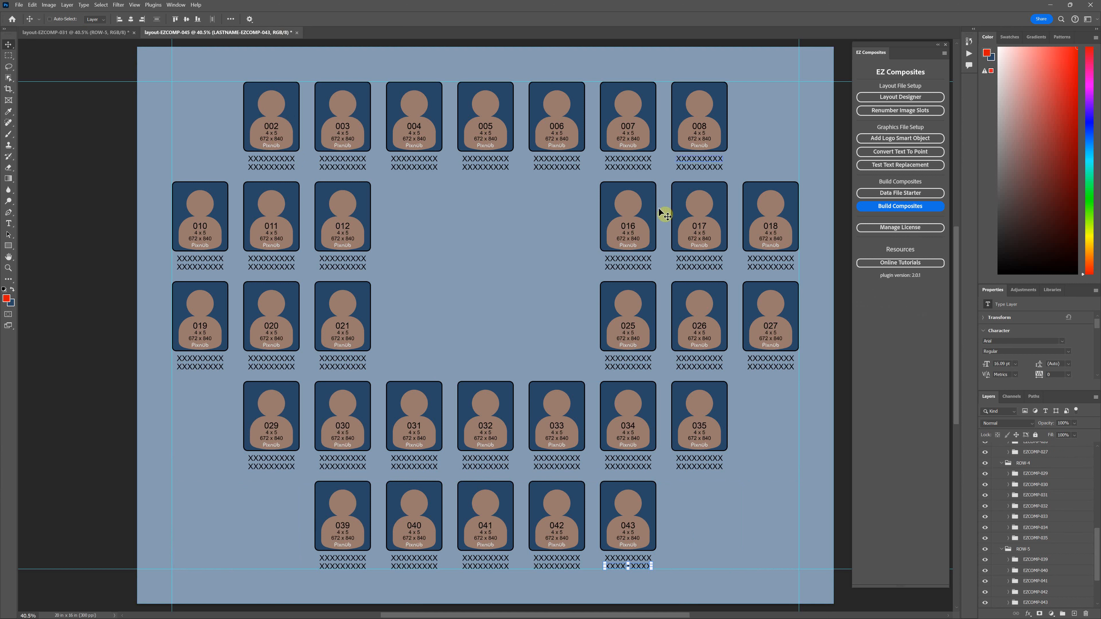
pyautogui.click(883, 111)
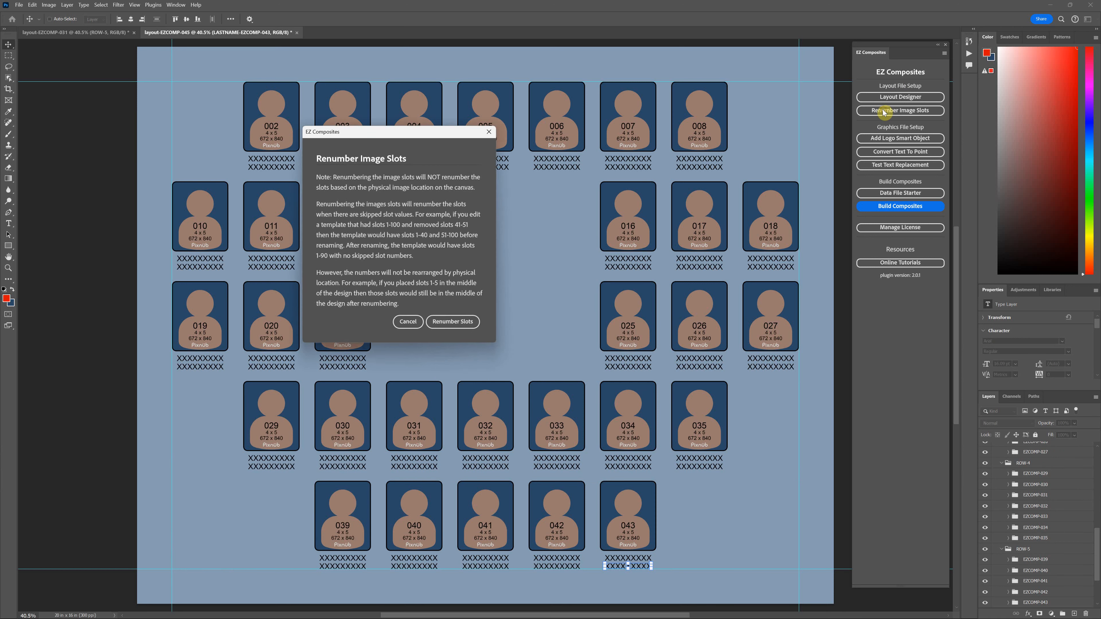
pyautogui.moveTo(437, 130); pyautogui.dragTo(817, 131)
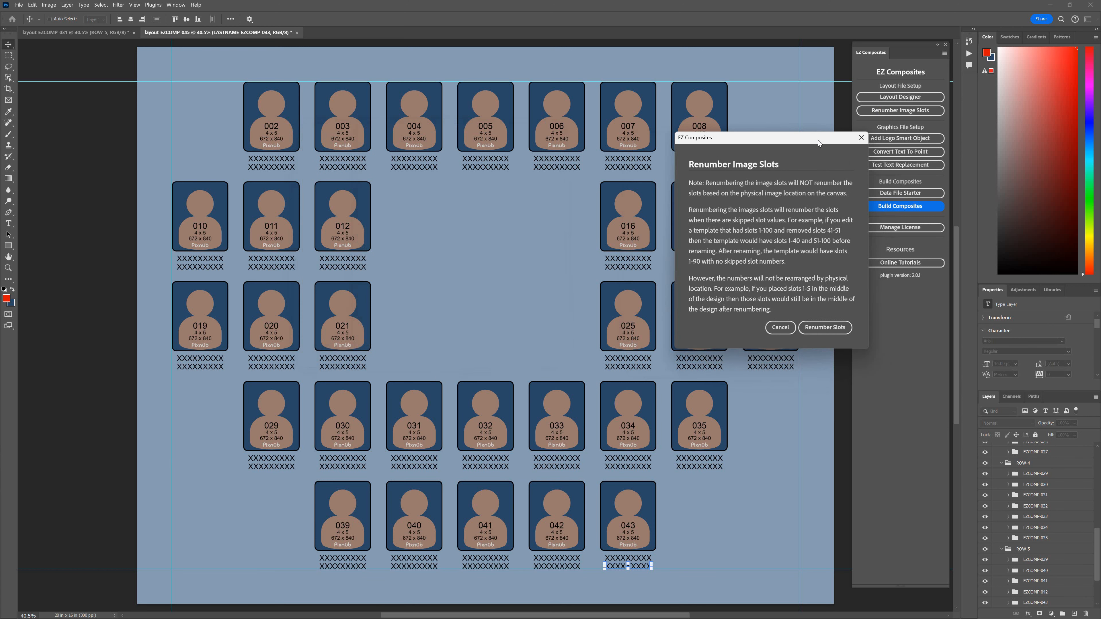
pyautogui.click(782, 170)
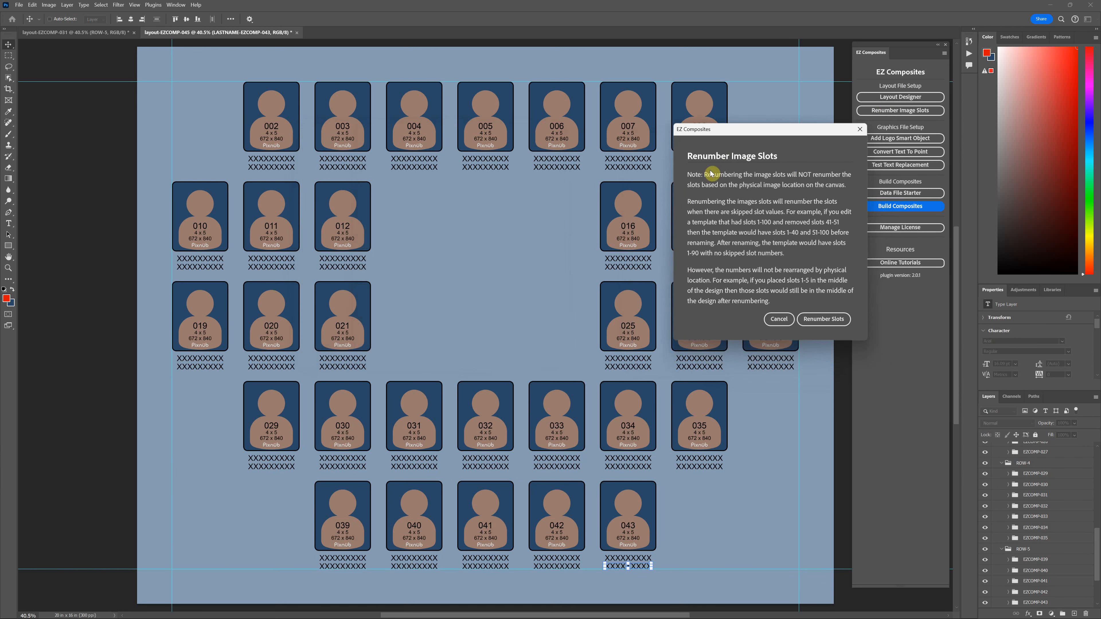
pyautogui.click(779, 320)
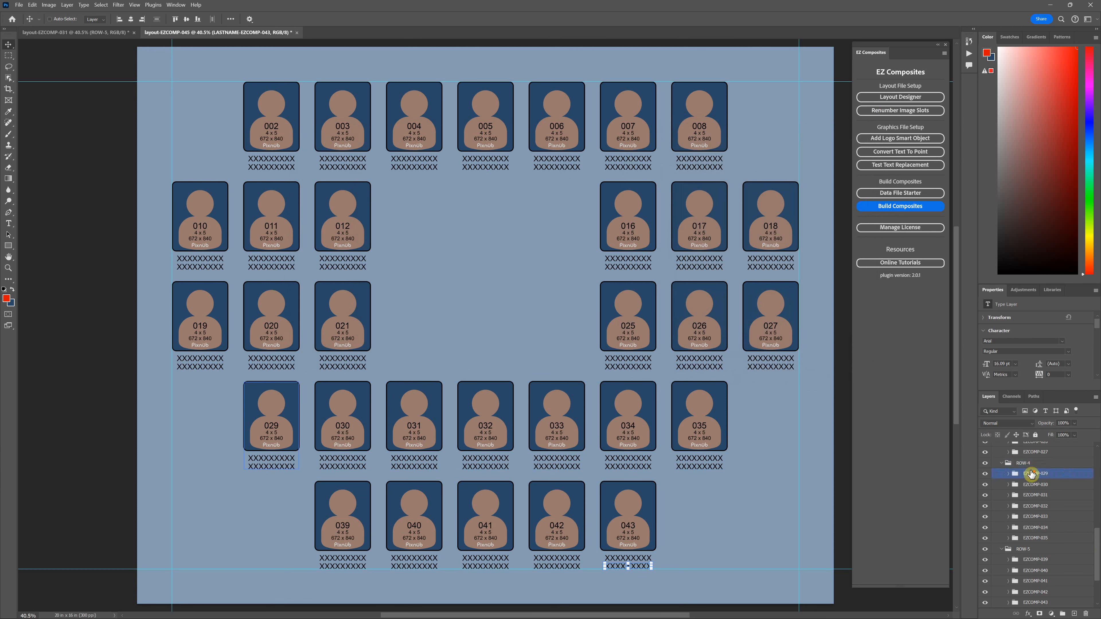
# Step: Move slots 002 and 003 into the empty centre, then undo to keep them in the top row
pyautogui.scroll(6, 1031, 471)
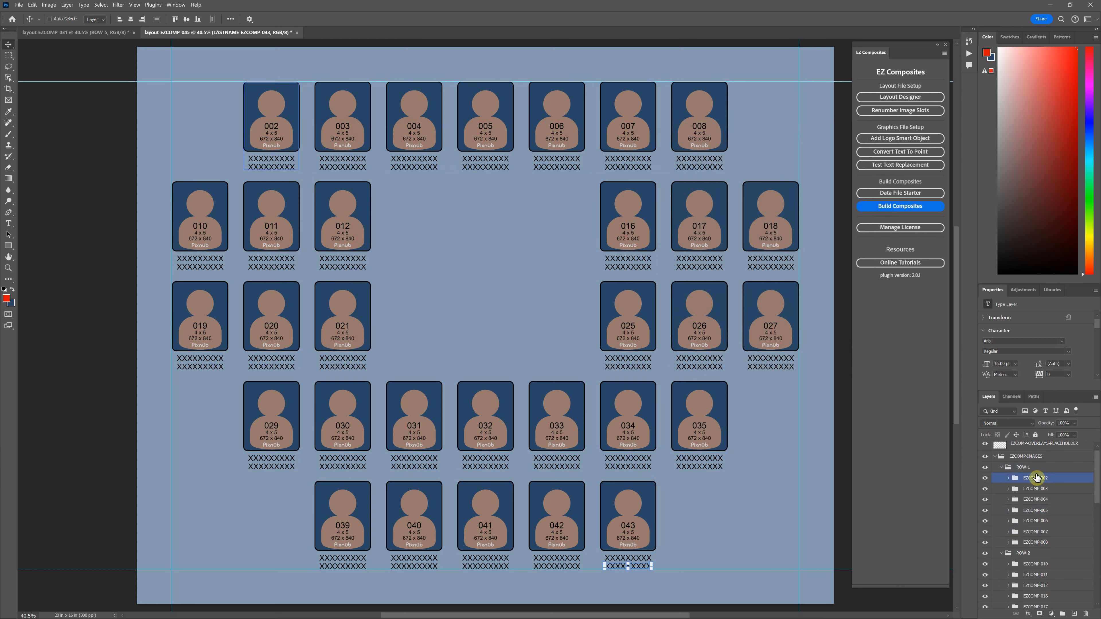
pyautogui.click(1034, 477)
pyautogui.keyDown('shift'); pyautogui.click(1043, 488); pyautogui.keyUp('shift')
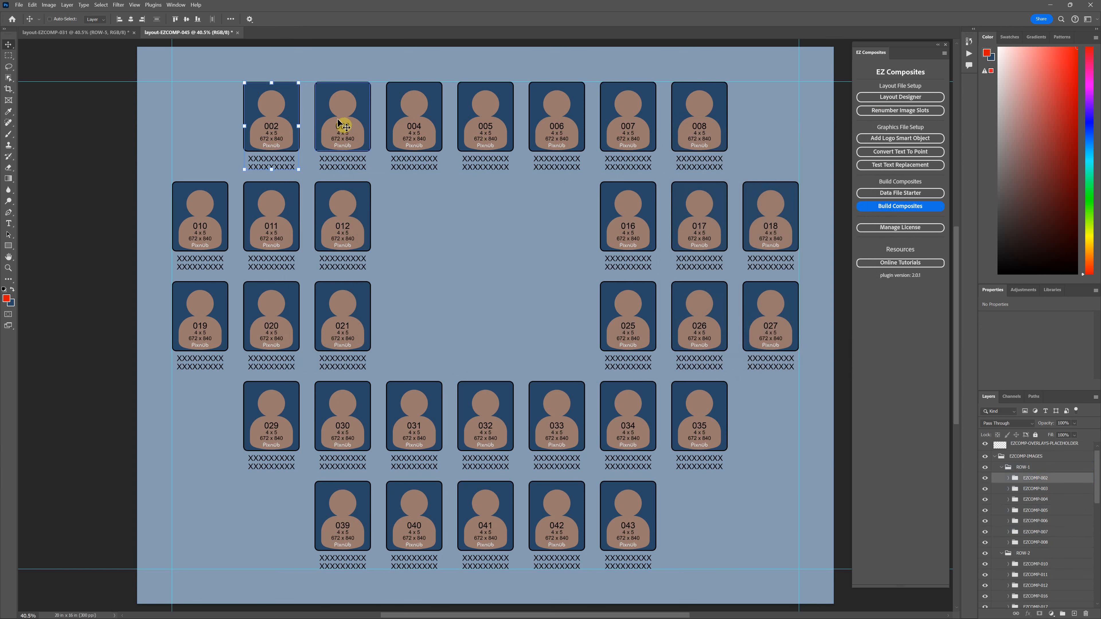
pyautogui.keyDown('shift'); pyautogui.click(1043, 488); pyautogui.keyUp('shift')
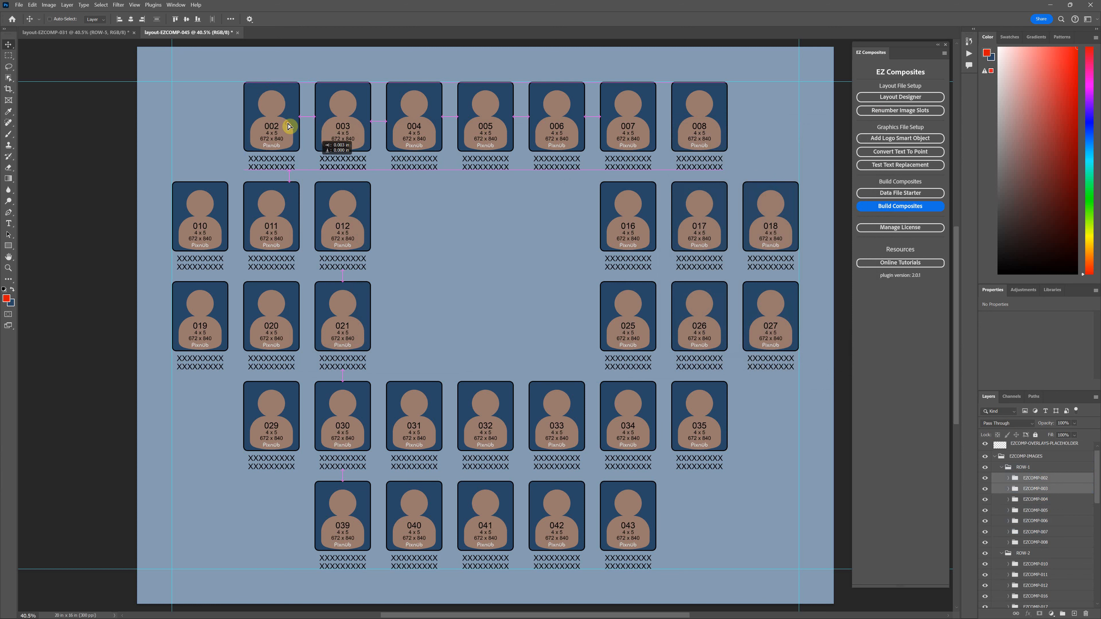
pyautogui.moveTo(286, 126); pyautogui.dragTo(473, 289)
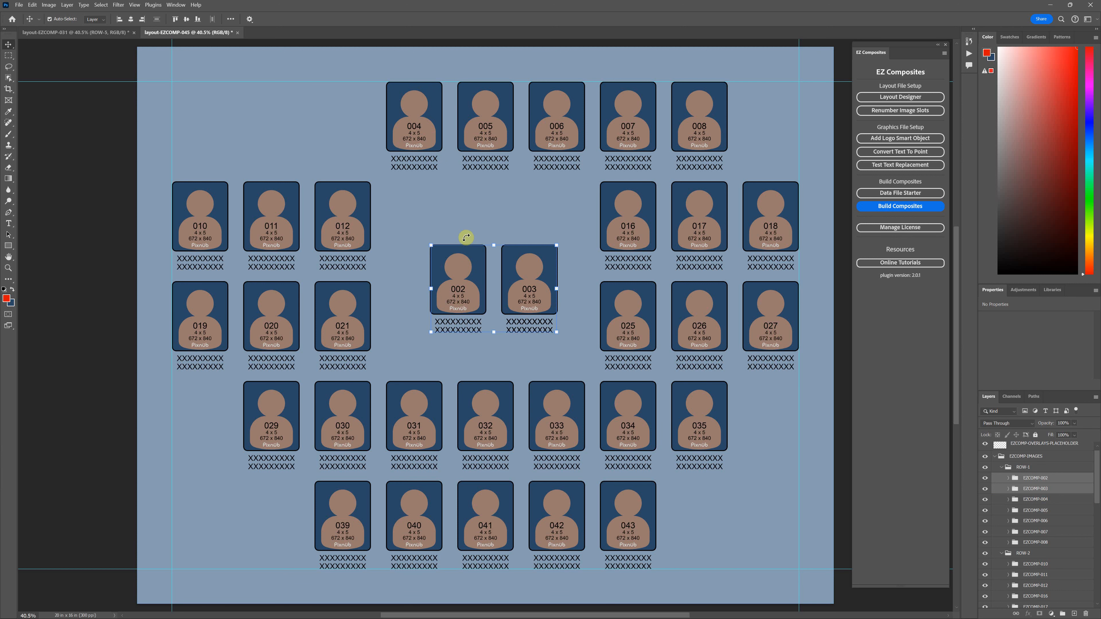
pyautogui.hotkey('ctrl', 'z')
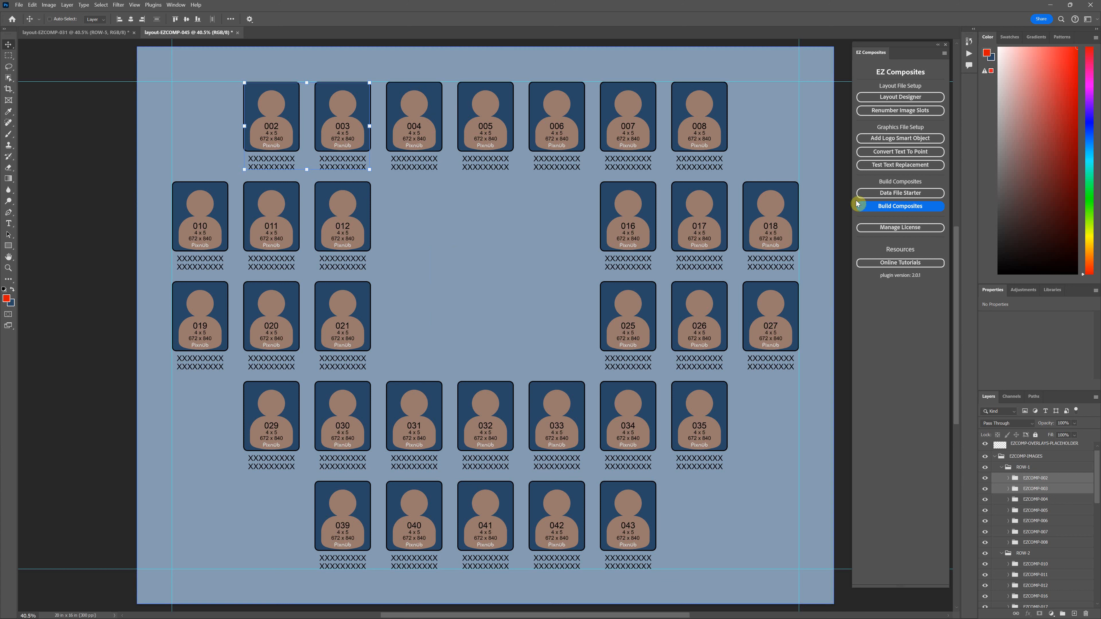
# Step: Renumber the image slots 001–031, confirming and dismissing the 031 slot-count warning
pyautogui.click(901, 111)
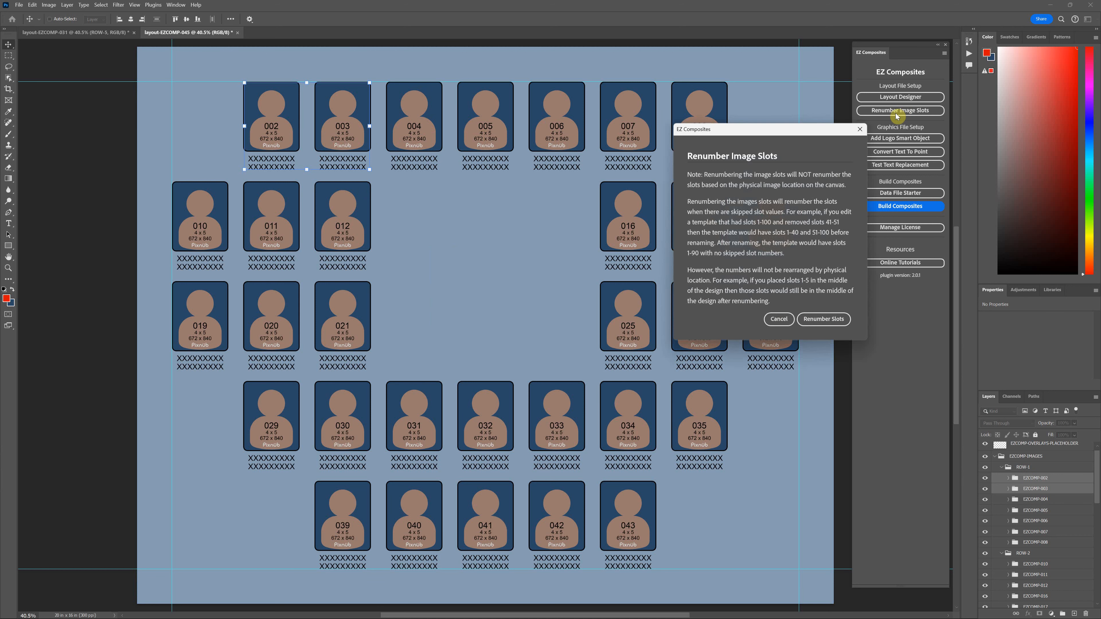
pyautogui.click(826, 320)
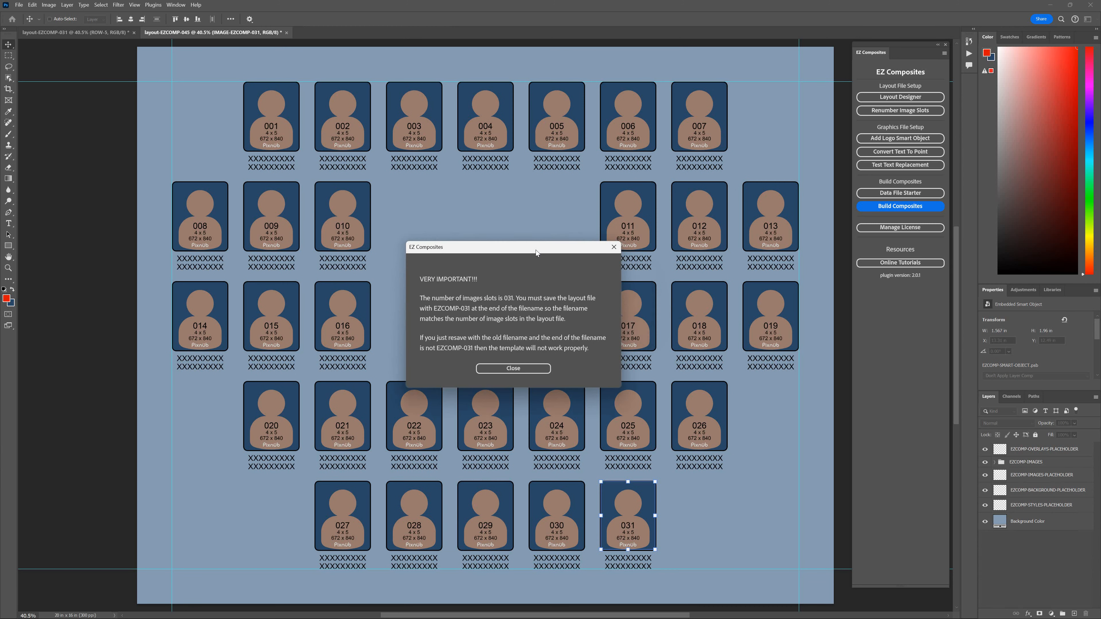
pyautogui.moveTo(536, 249); pyautogui.dragTo(527, 249)
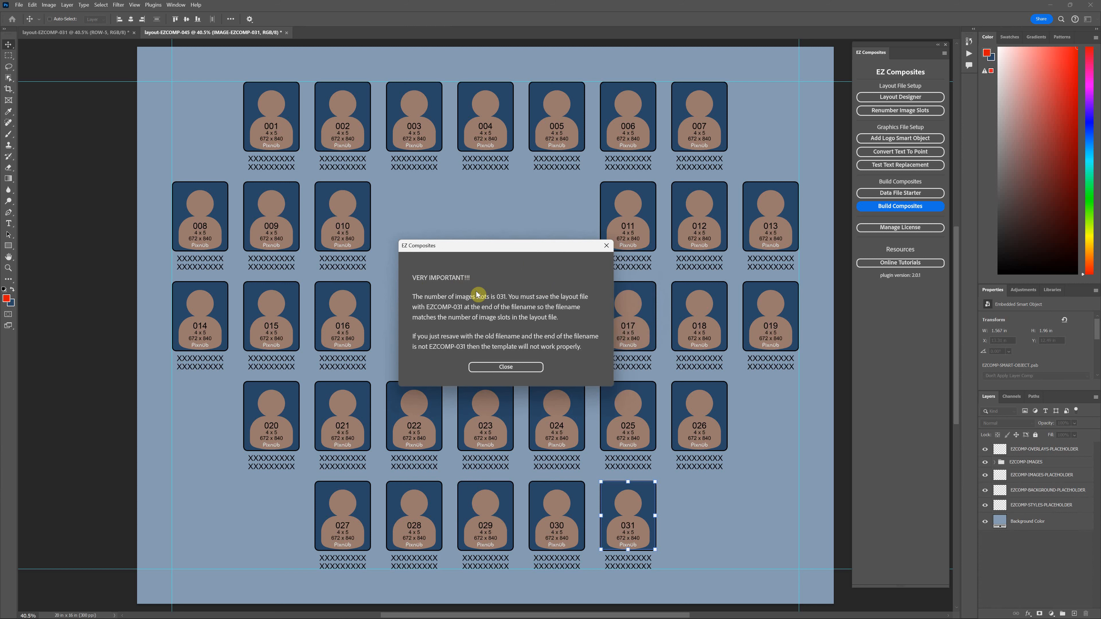
pyautogui.click(513, 367)
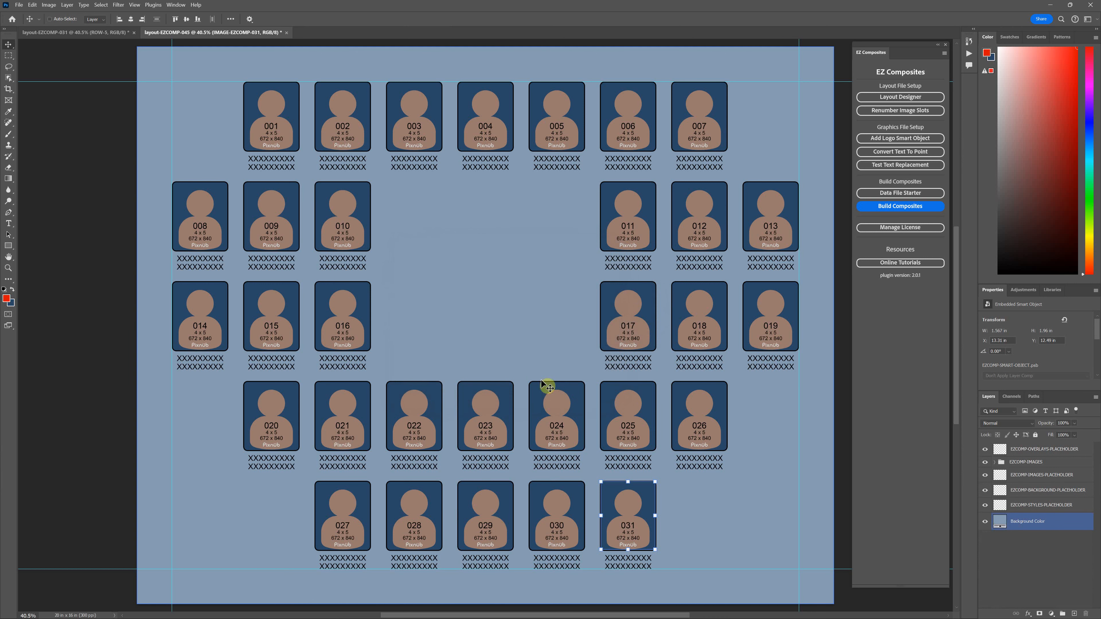
# Step: Save As layout-EZCOMP-031.psd, changing 45 to 31 and accepting Photoshop Format Options
pyautogui.click(19, 5)
pyautogui.click(44, 106)
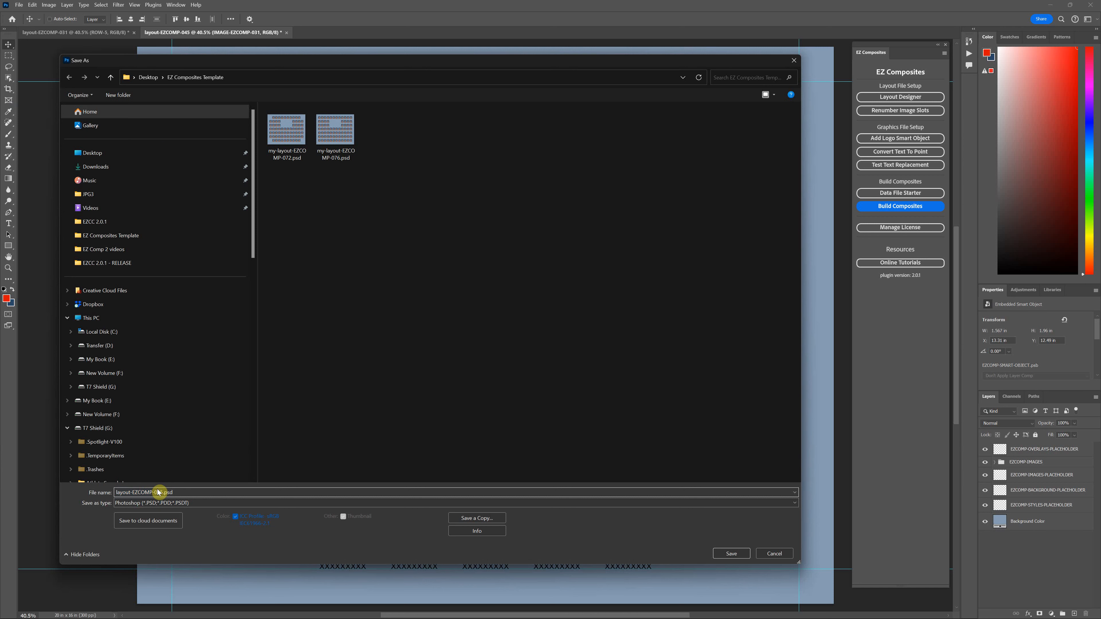
pyautogui.moveTo(159, 492); pyautogui.dragTo(129, 493)
pyautogui.moveTo(372, 71); pyautogui.dragTo(470, 72)
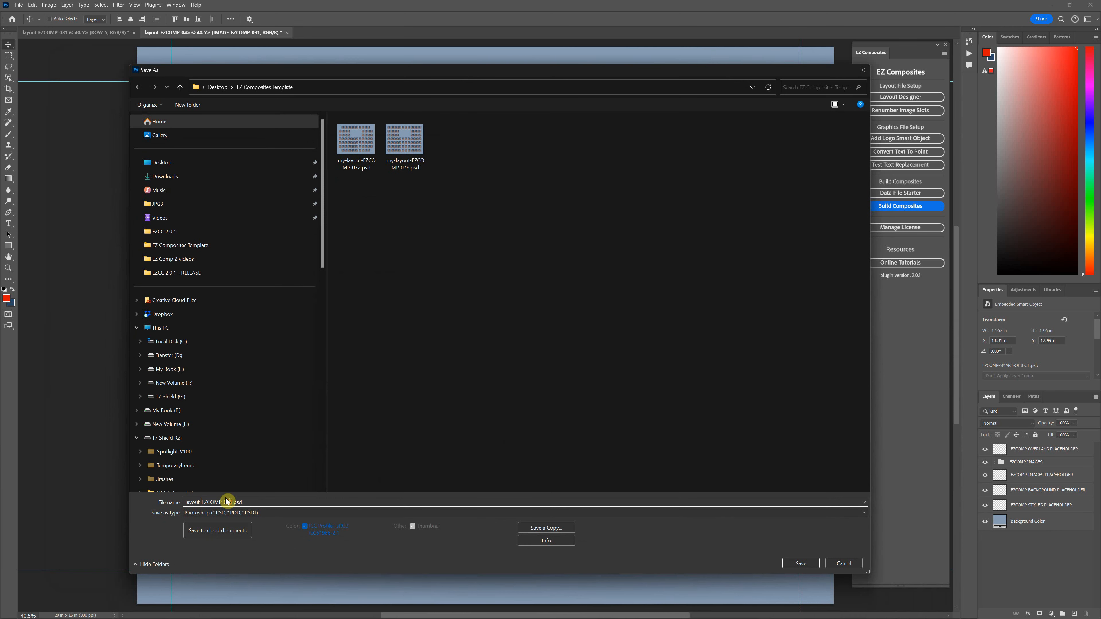
pyautogui.moveTo(223, 500); pyautogui.dragTo(240, 498)
pyautogui.write('31')
pyautogui.moveTo(223, 501); pyautogui.dragTo(228, 502)
pyautogui.click(800, 563)
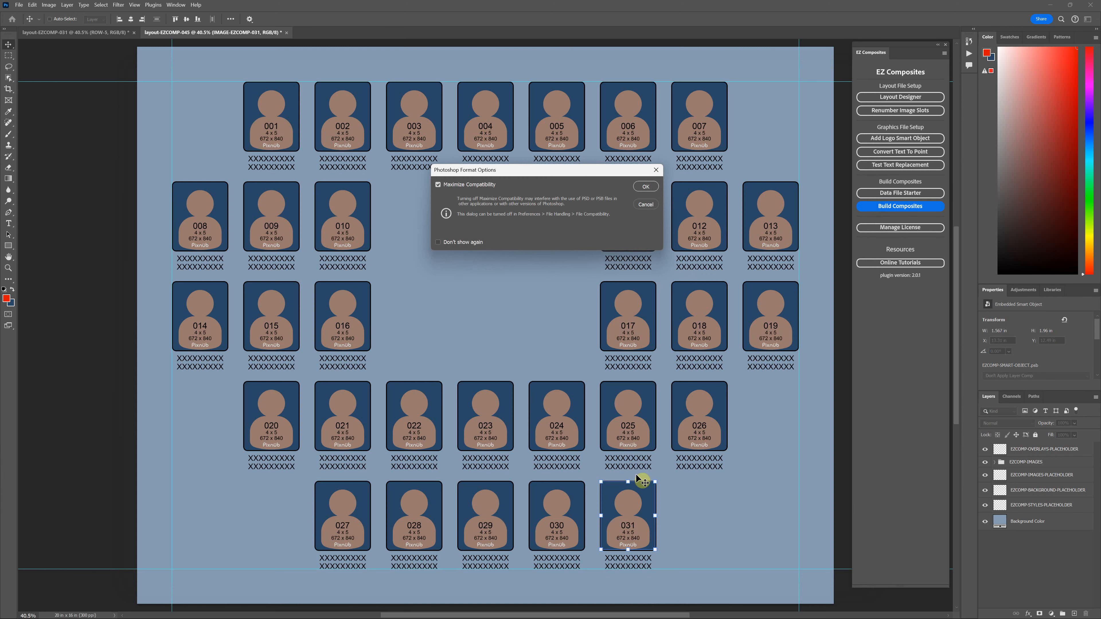
pyautogui.click(648, 185)
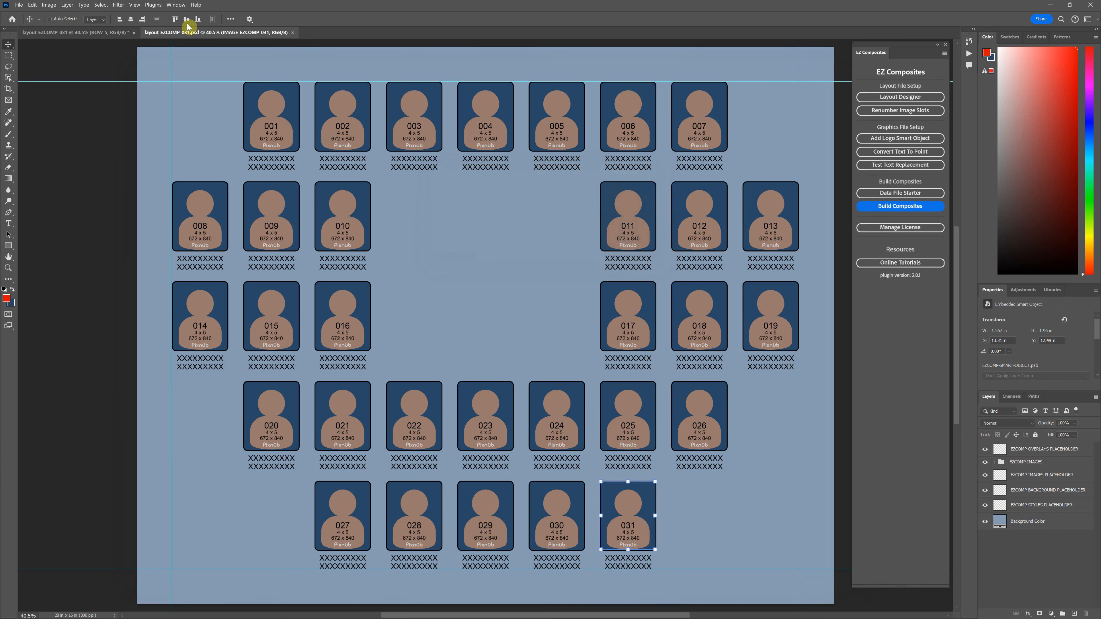